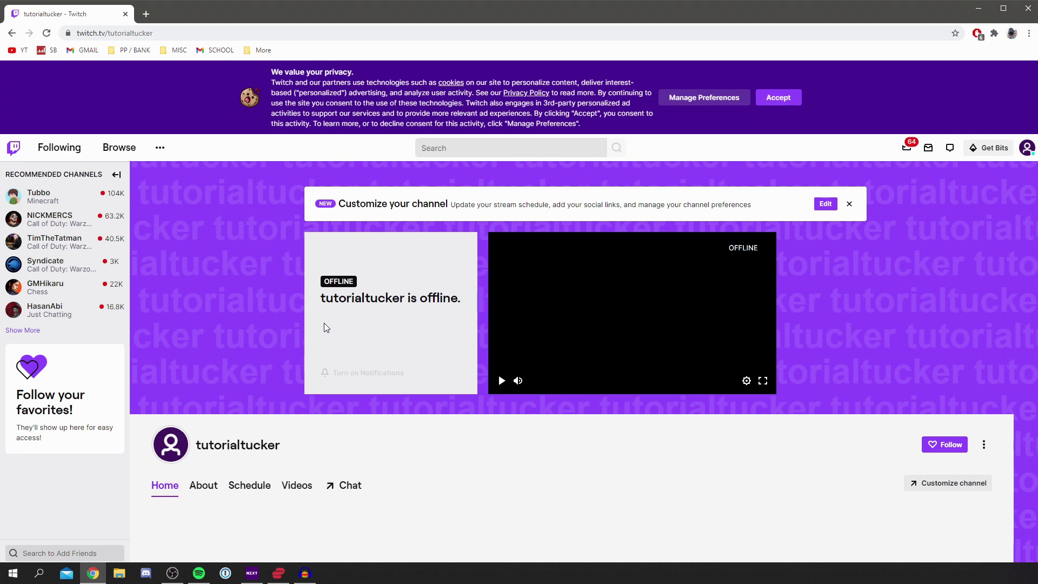
# Accept the cookie banner on the tutorialtucker Twitch channel and open a new Google tab
pyautogui.scroll(-1, 327, 319)
pyautogui.scroll(1, 327, 314)
pyautogui.click(785, 102)
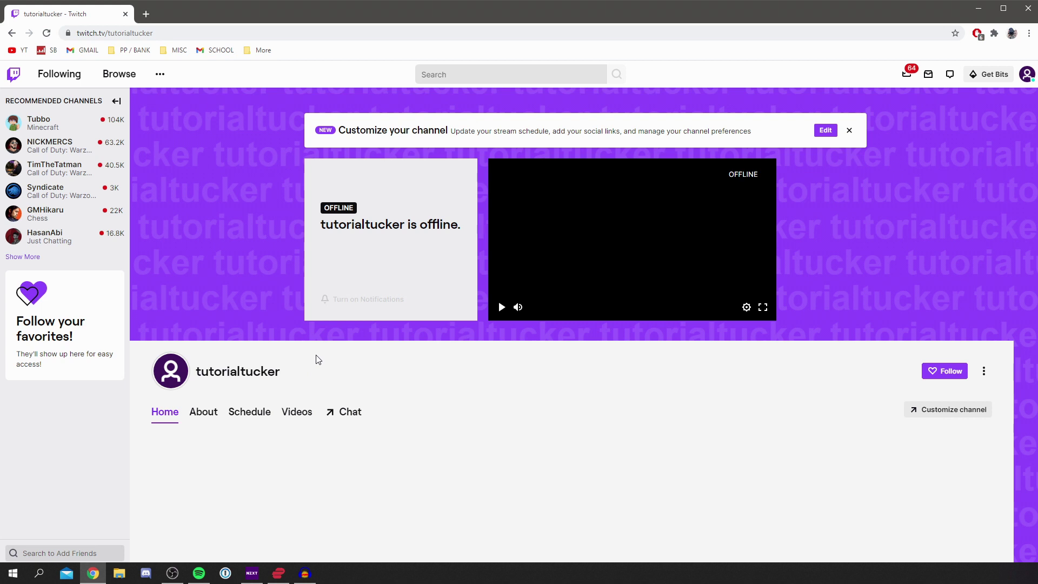
pyautogui.click(146, 14)
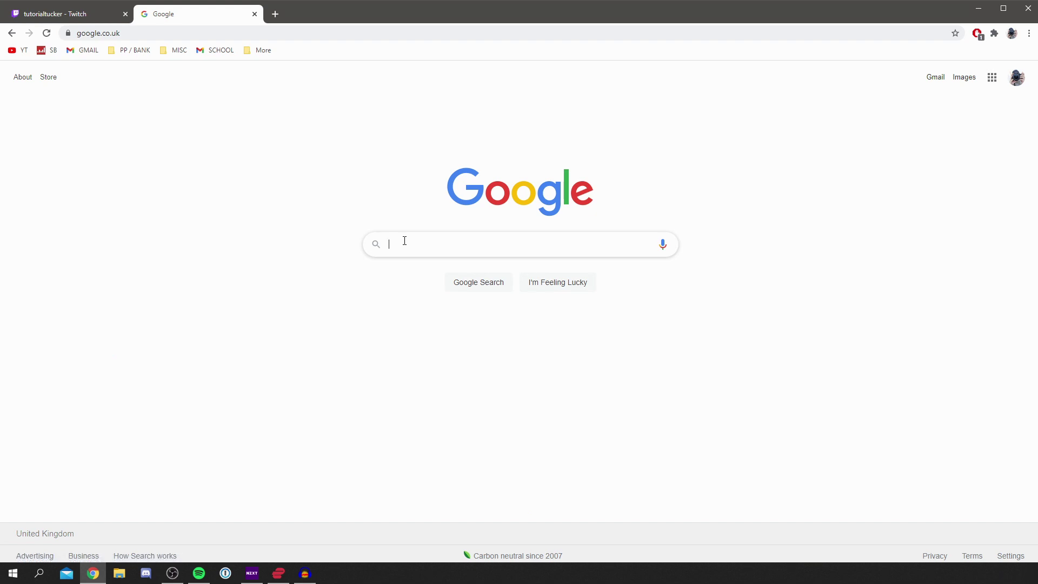
# Search Google for 'streamlabs' to reach the Streamlabs homepage
pyautogui.click(404, 241)
pyautogui.write('streaml')
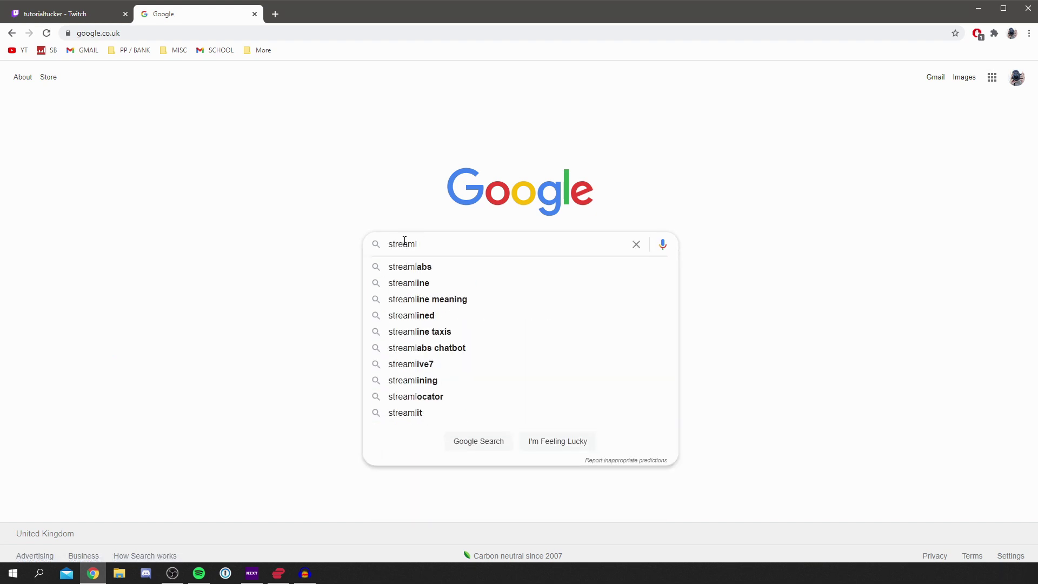
pyautogui.write('abs')
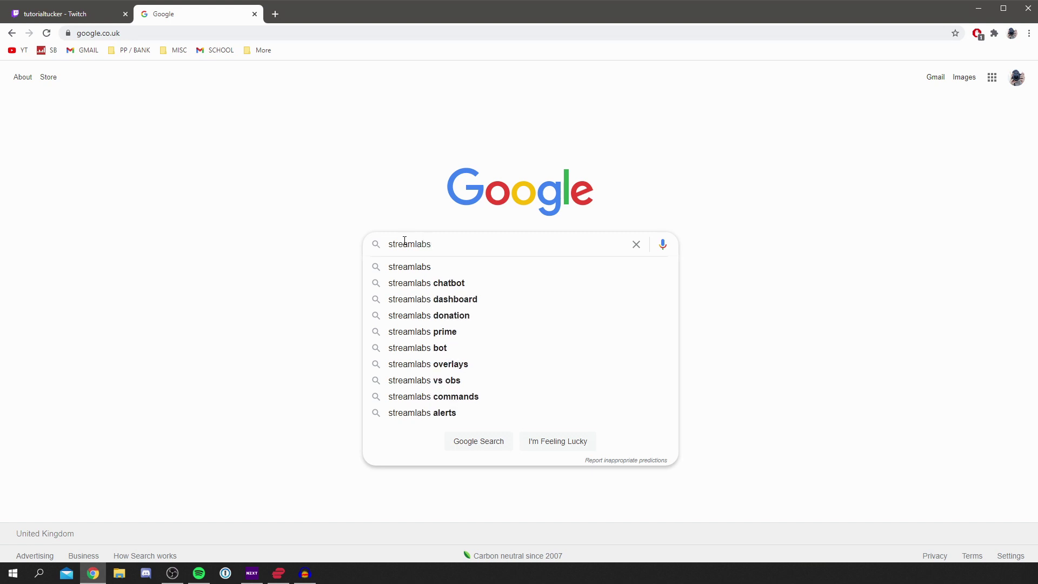
pyautogui.press('Return')
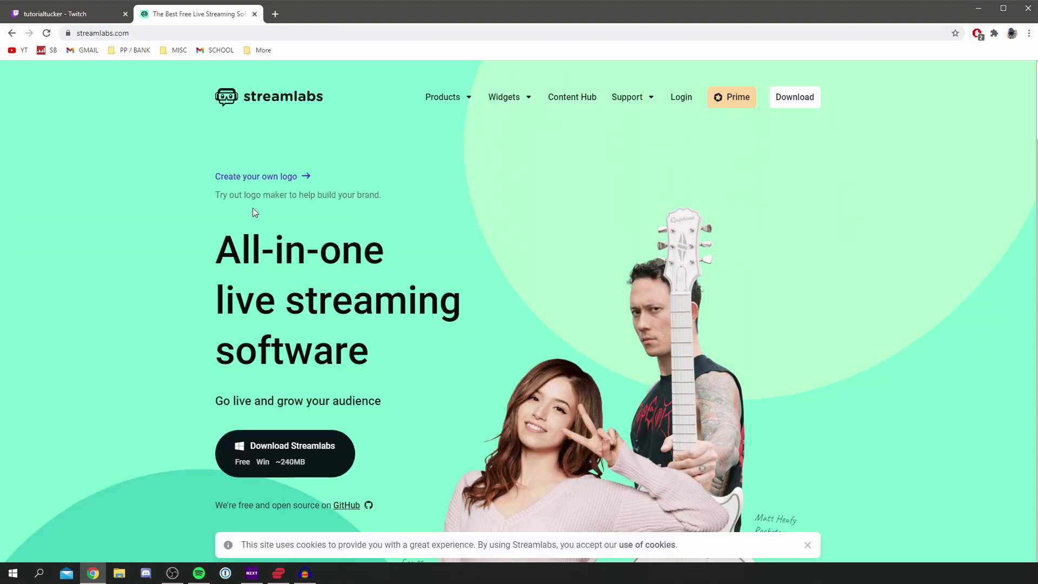
# Log in to Streamlabs with Twitch and authorize it on the Twitch authorization page
pyautogui.scroll(-5, 252, 208)
pyautogui.scroll(5, 252, 208)
pyautogui.click(680, 98)
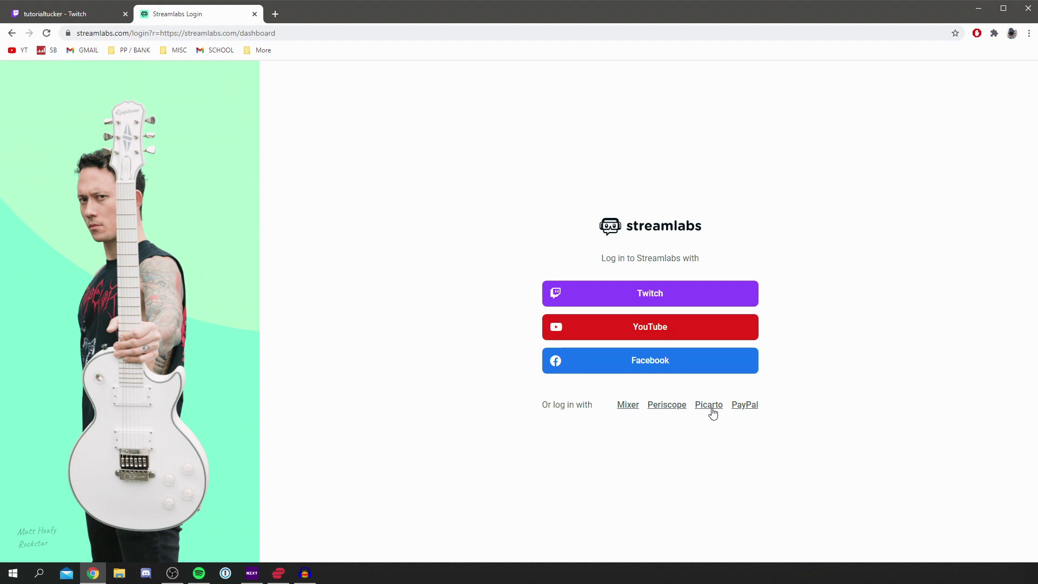
pyautogui.click(629, 296)
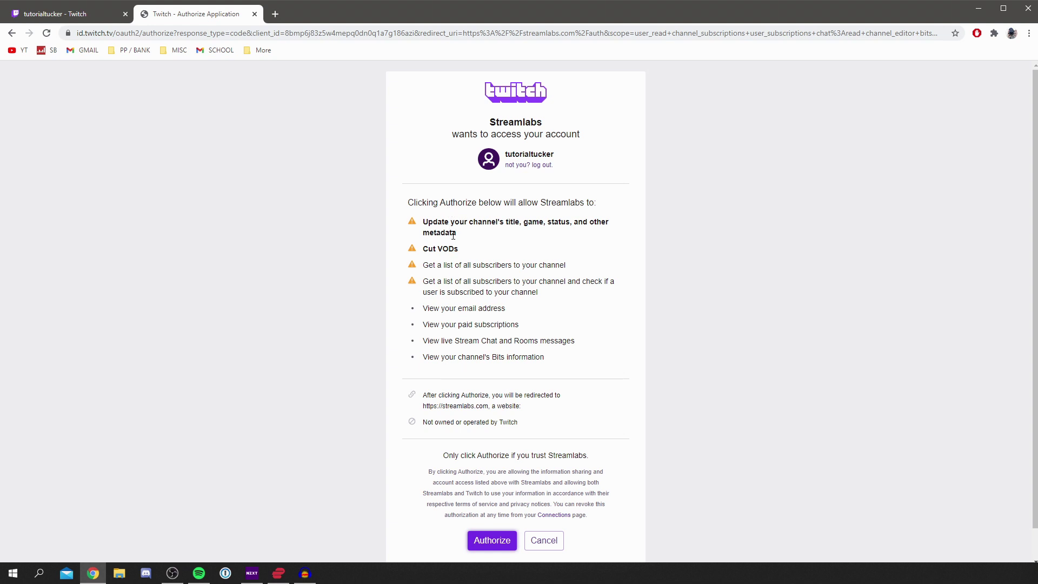
pyautogui.scroll(-1, 456, 479)
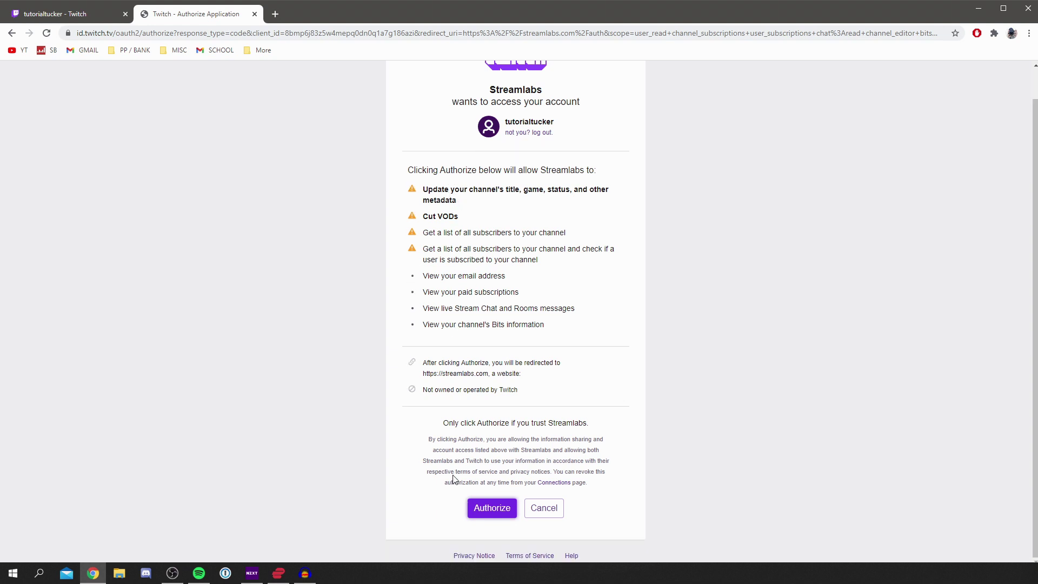
pyautogui.click(494, 505)
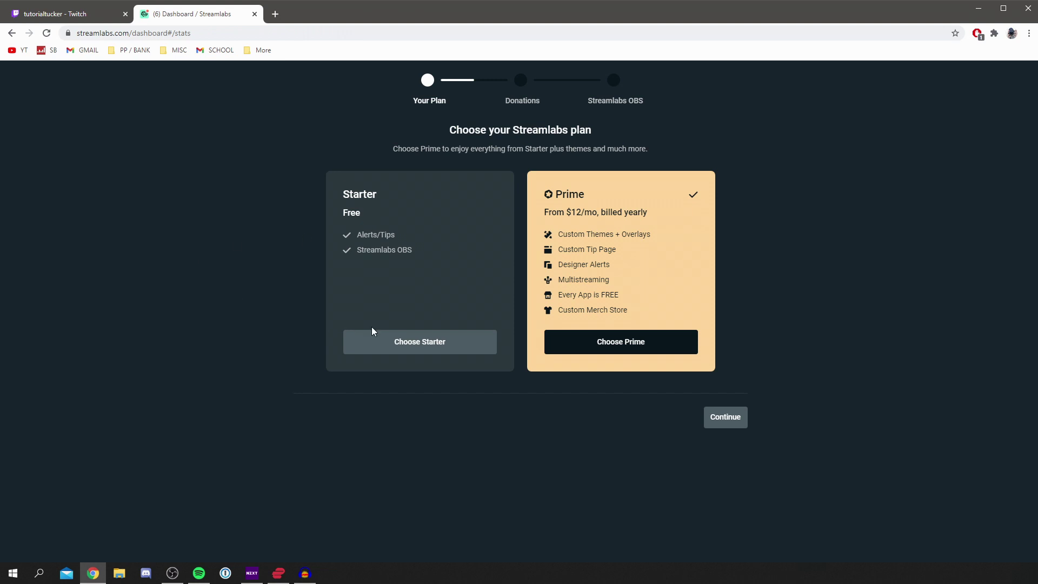
# Pick the Starter (Free) plan and continue to the Donations setup
pyautogui.click(426, 344)
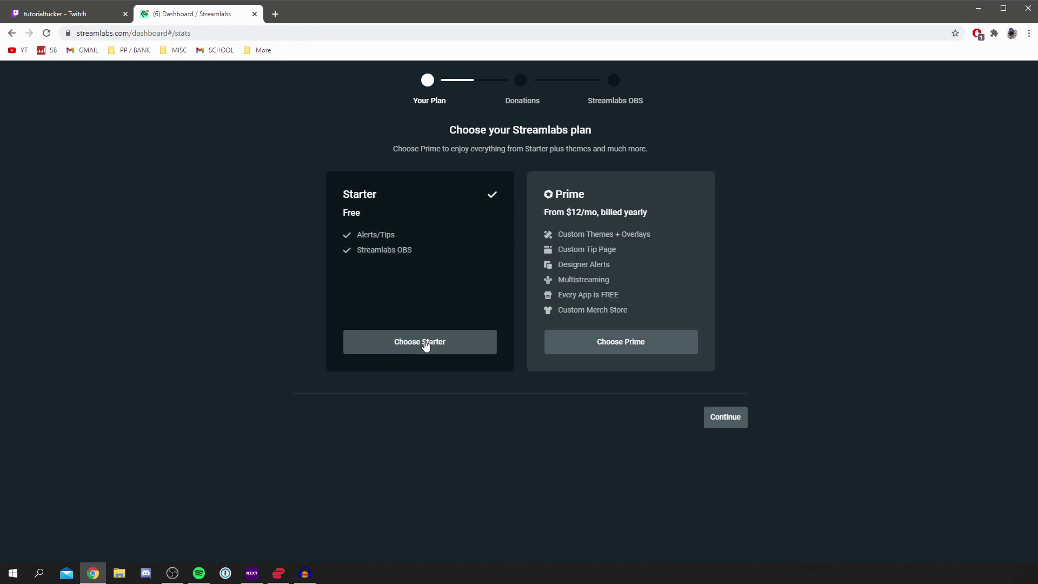
pyautogui.click(737, 423)
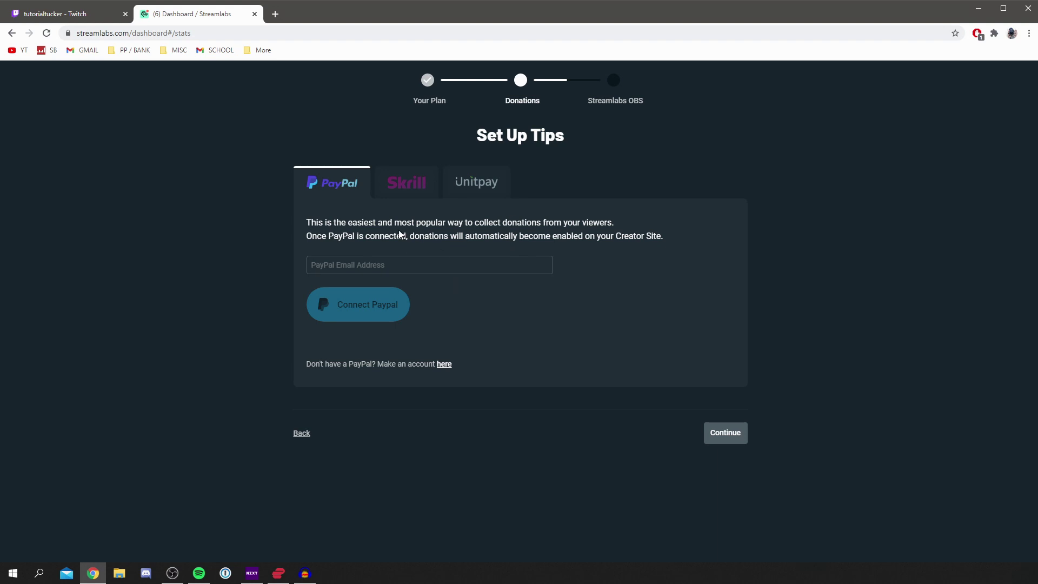
# Connect PayPal for tips using the account's PayPal e-mail, then continue past Set Up Tips
pyautogui.click(399, 187)
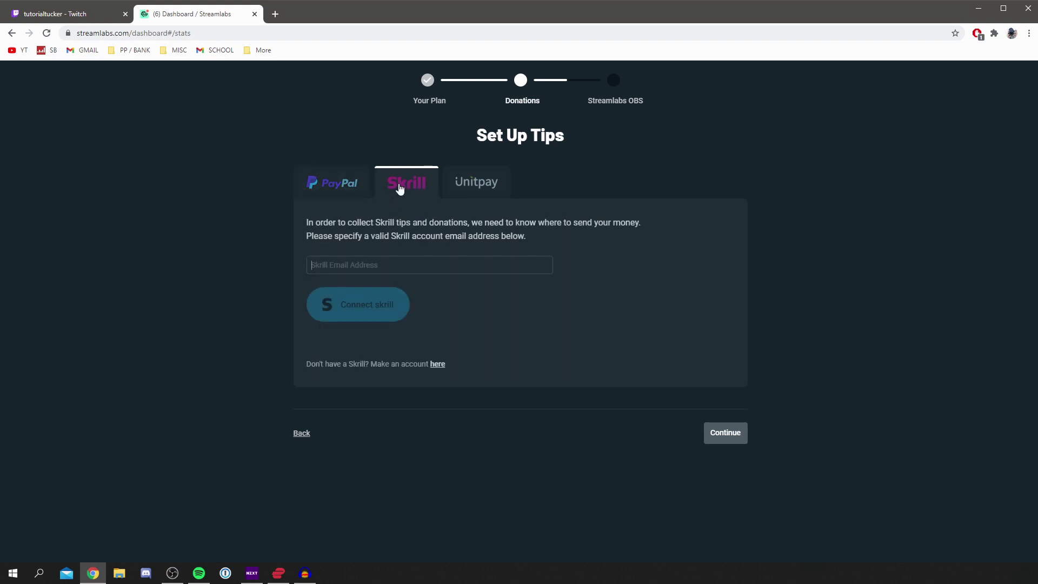
pyautogui.click(493, 181)
pyautogui.click(352, 185)
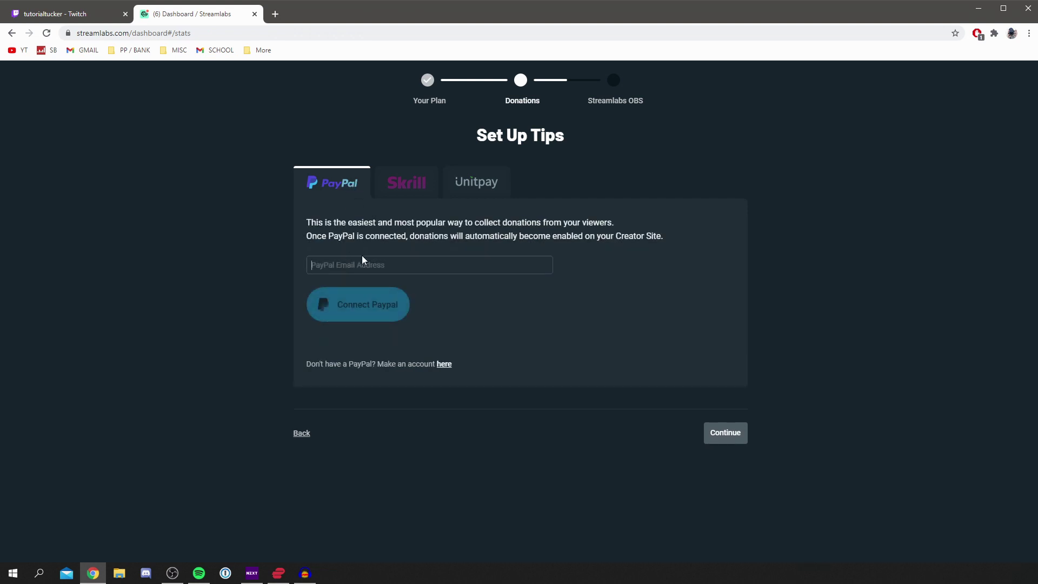
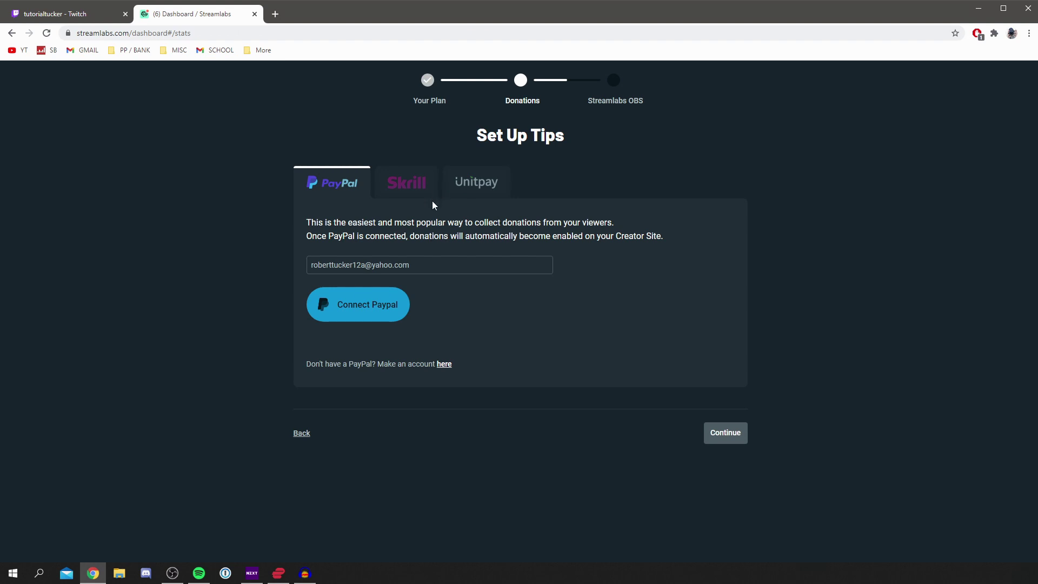
pyautogui.click(385, 306)
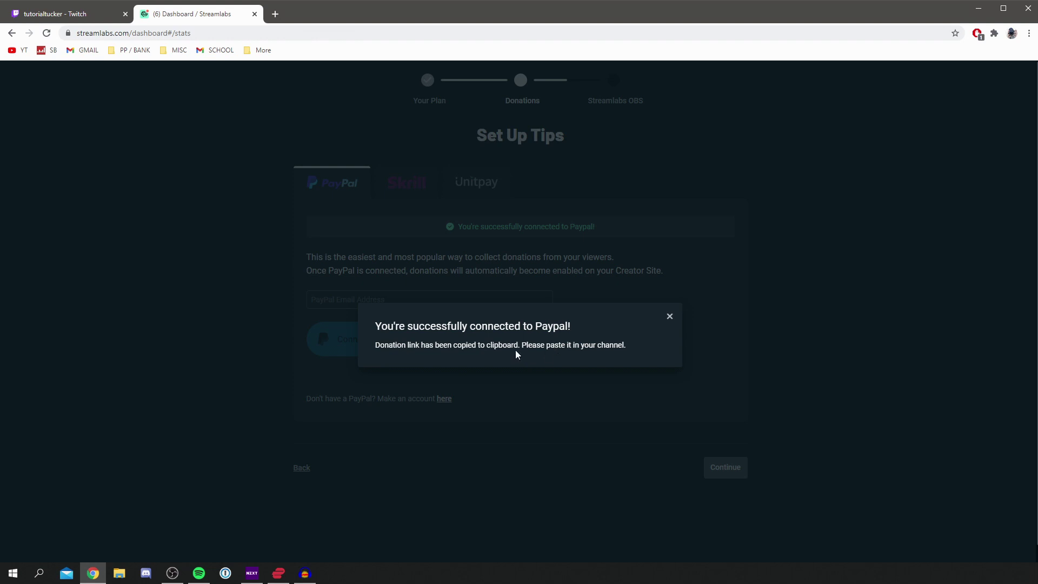
pyautogui.click(669, 317)
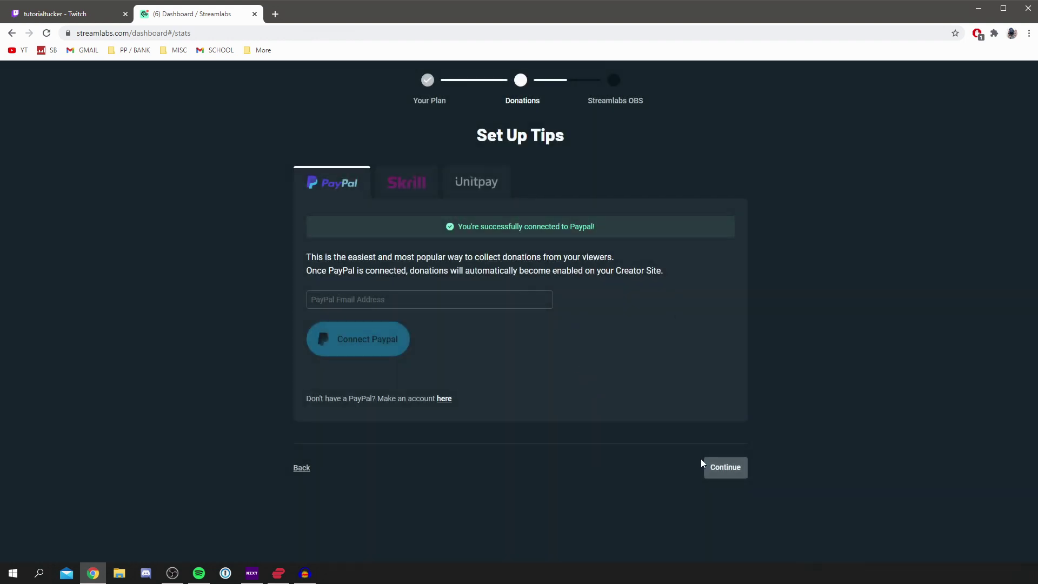
pyautogui.click(728, 473)
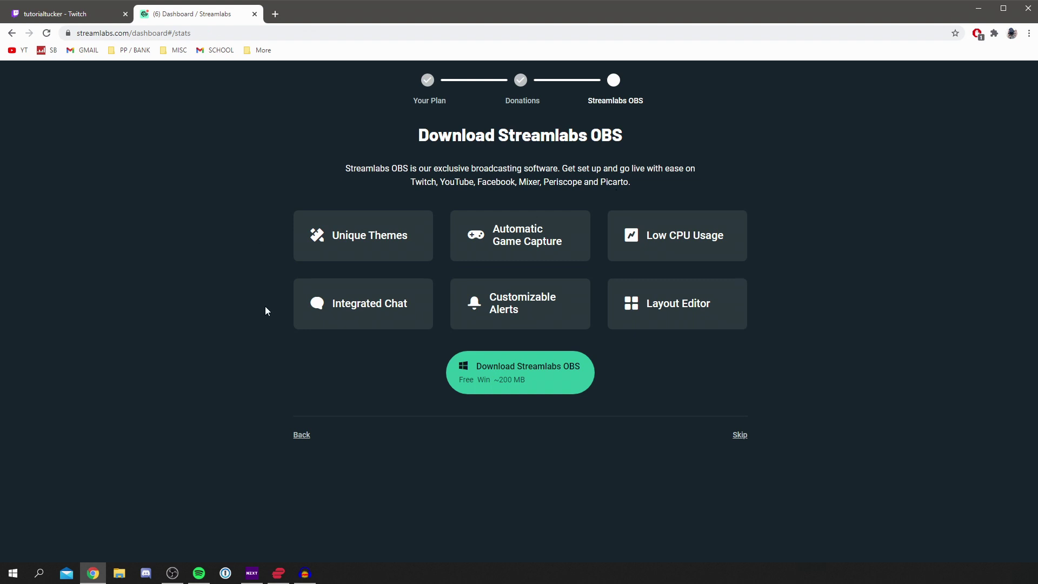
# Skip the Streamlabs OBS download and finish onboarding from the Join Prime page
pyautogui.click(738, 436)
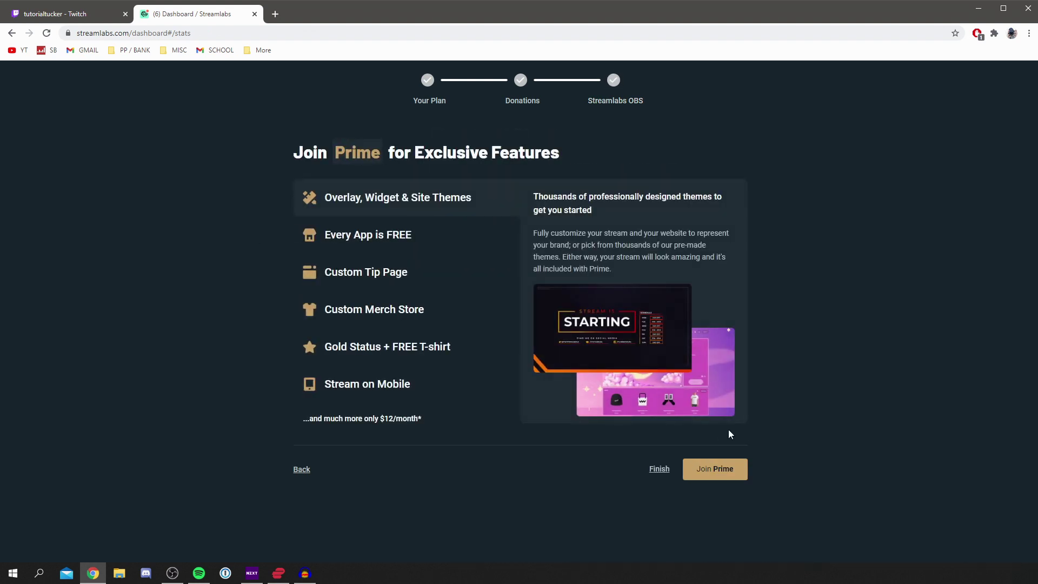
pyautogui.click(656, 470)
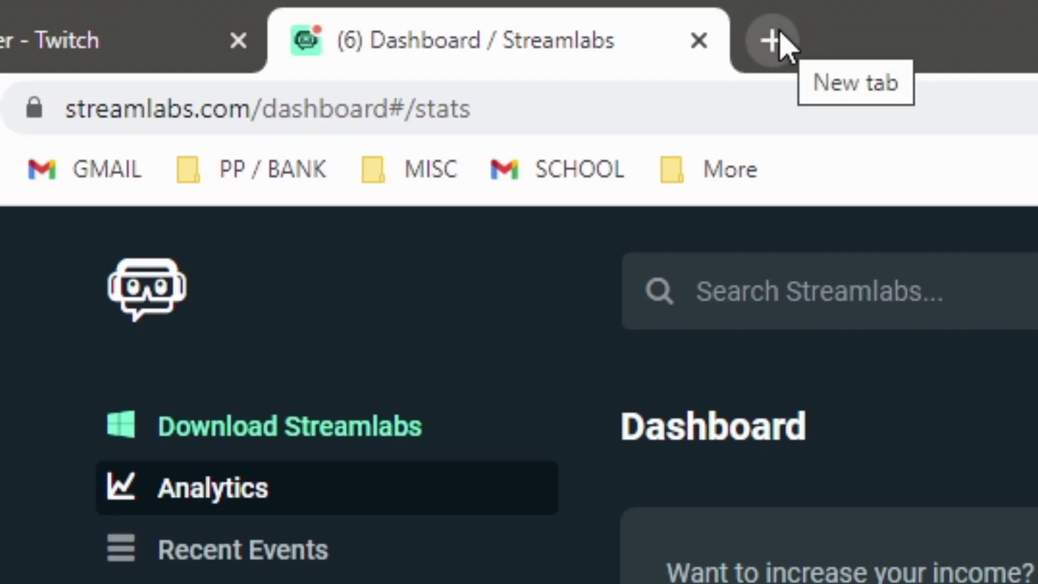
pyautogui.click(778, 39)
pyautogui.write('https://www.streamlabs.com/tutorialtucker')
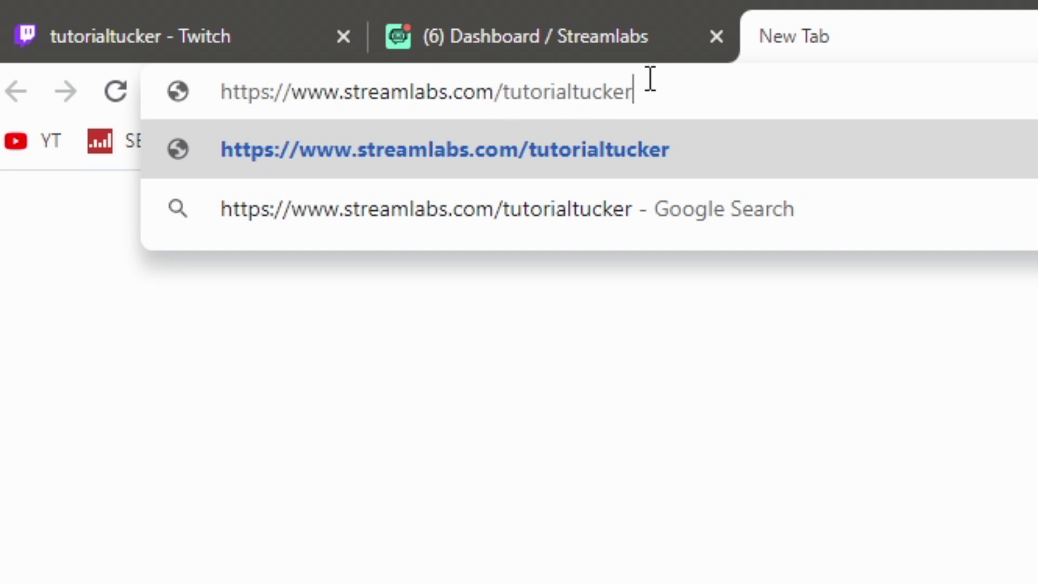
pyautogui.click(636, 40)
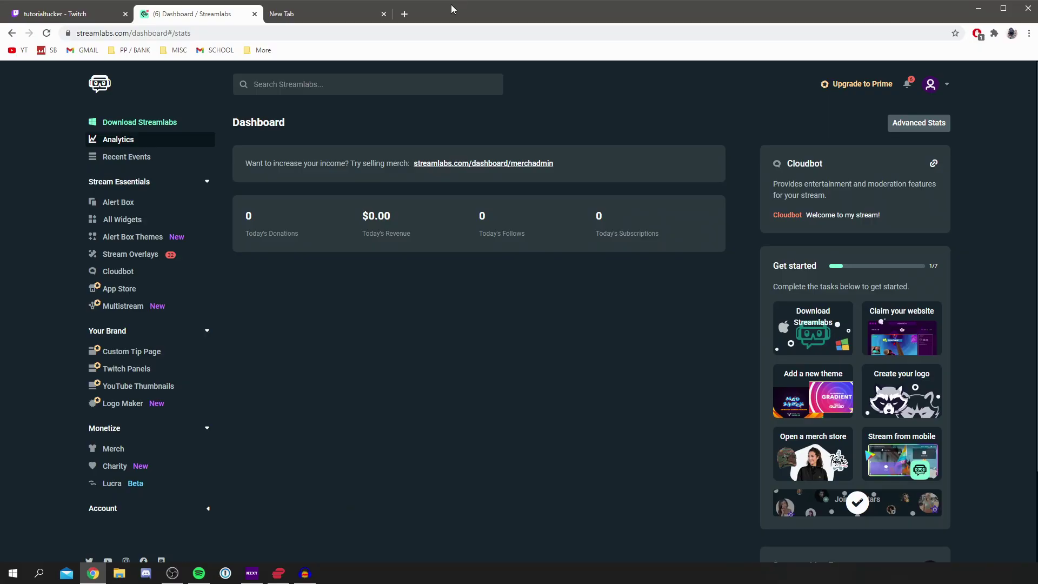
pyautogui.click(384, 14)
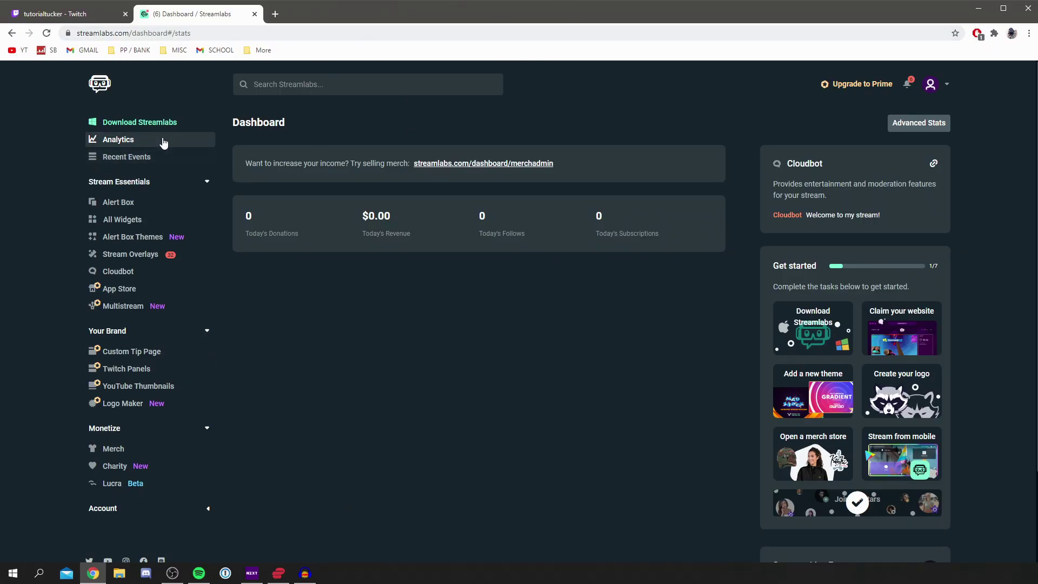
# View Donation History, then open the Site Editor to customise the tip page
pyautogui.scroll(-1, 130, 463)
pyautogui.click(130, 459)
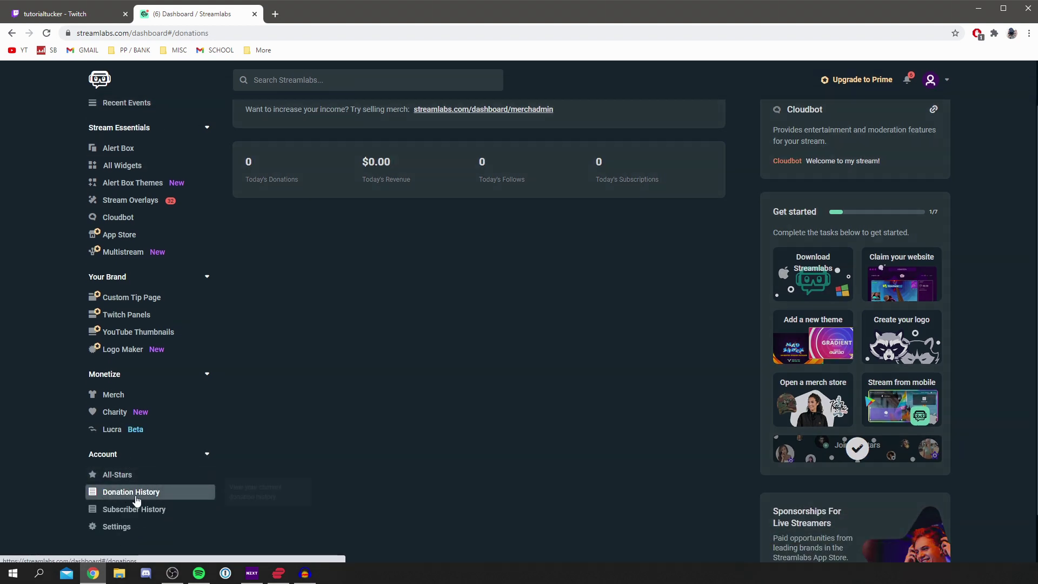
pyautogui.click(106, 495)
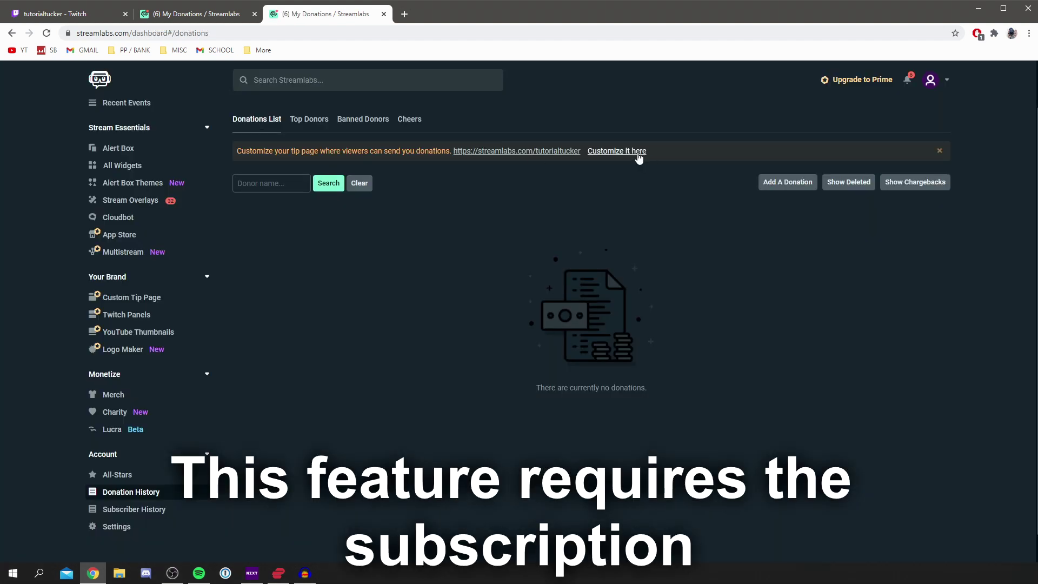
pyautogui.click(636, 152)
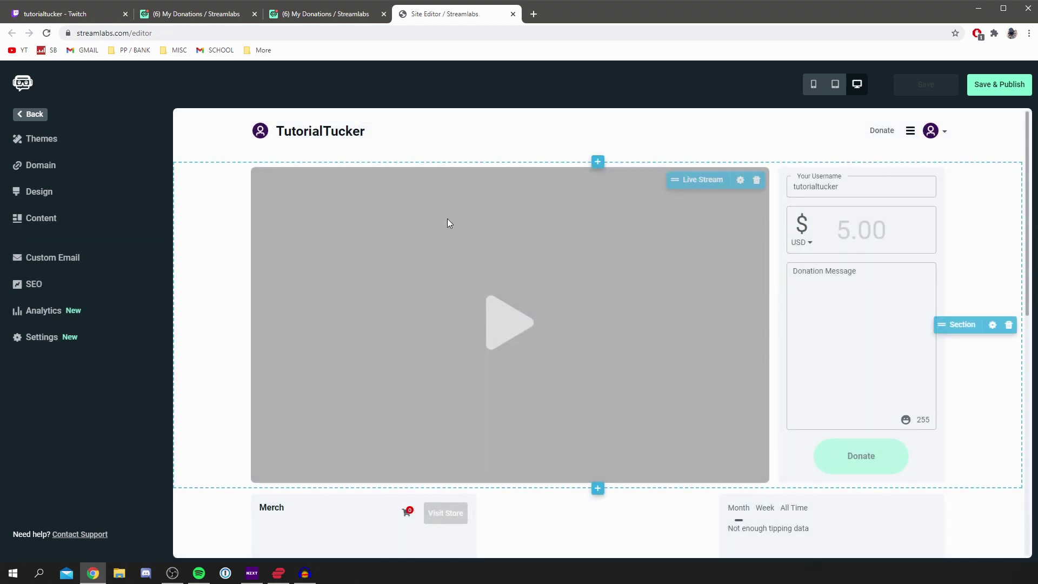
# Change the tip page site title to 'TutorialTucker!' and Save & Publish it
pyautogui.doubleClick(314, 135)
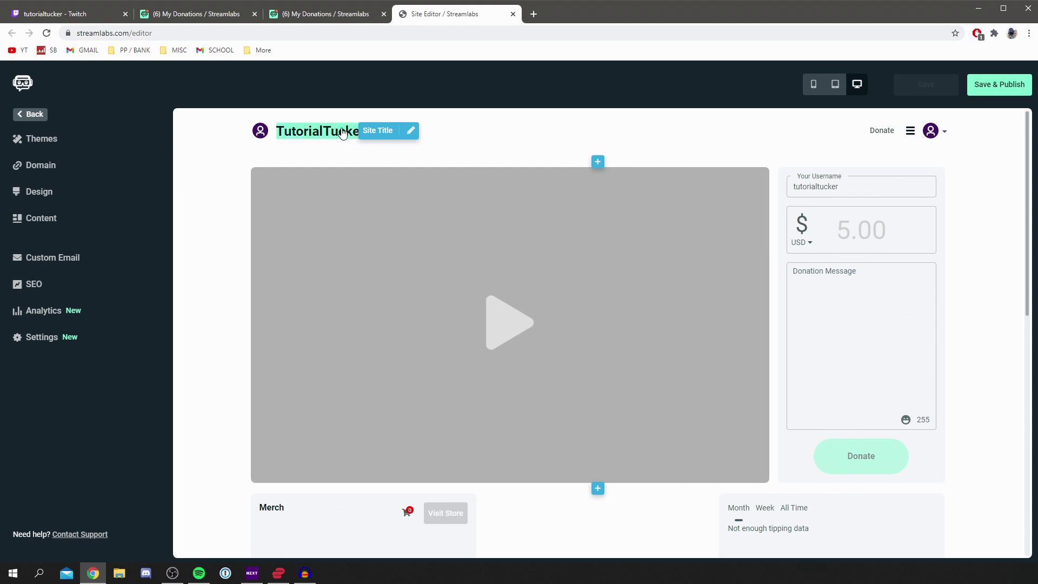
pyautogui.click(411, 130)
pyautogui.click(390, 131)
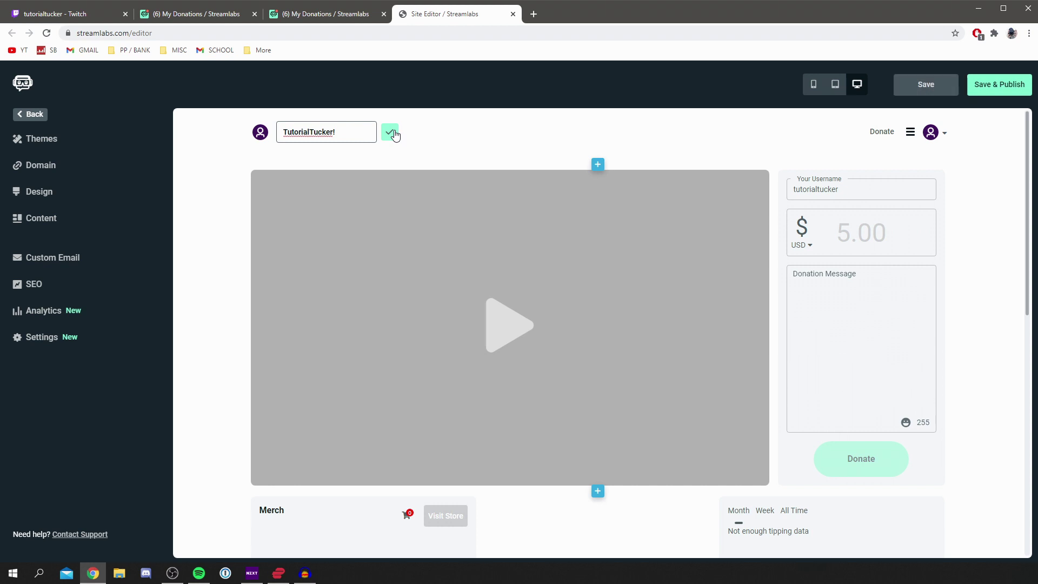
pyautogui.click(1010, 87)
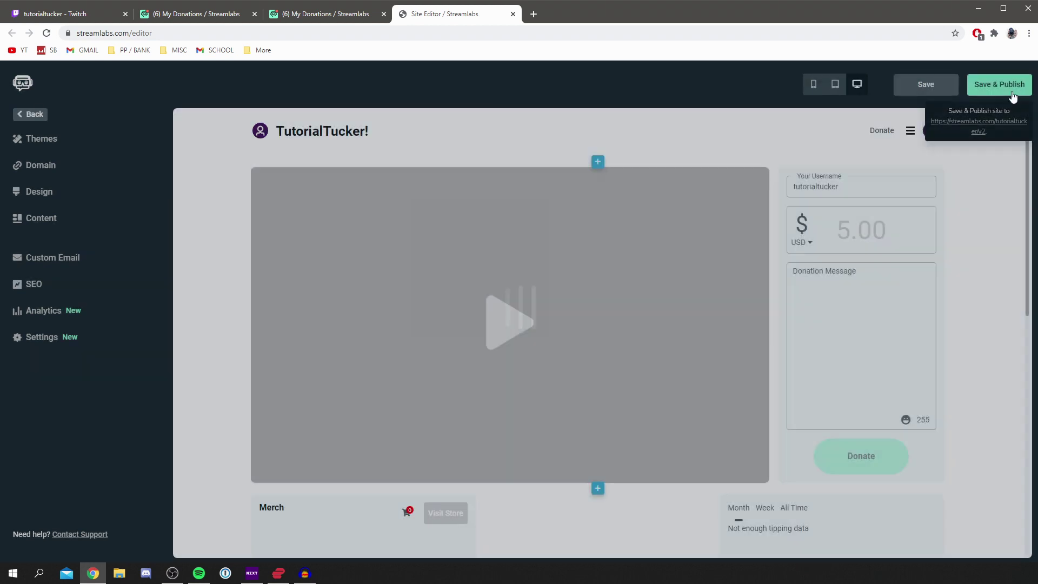
pyautogui.moveTo(470, 217); pyautogui.dragTo(481, 223)
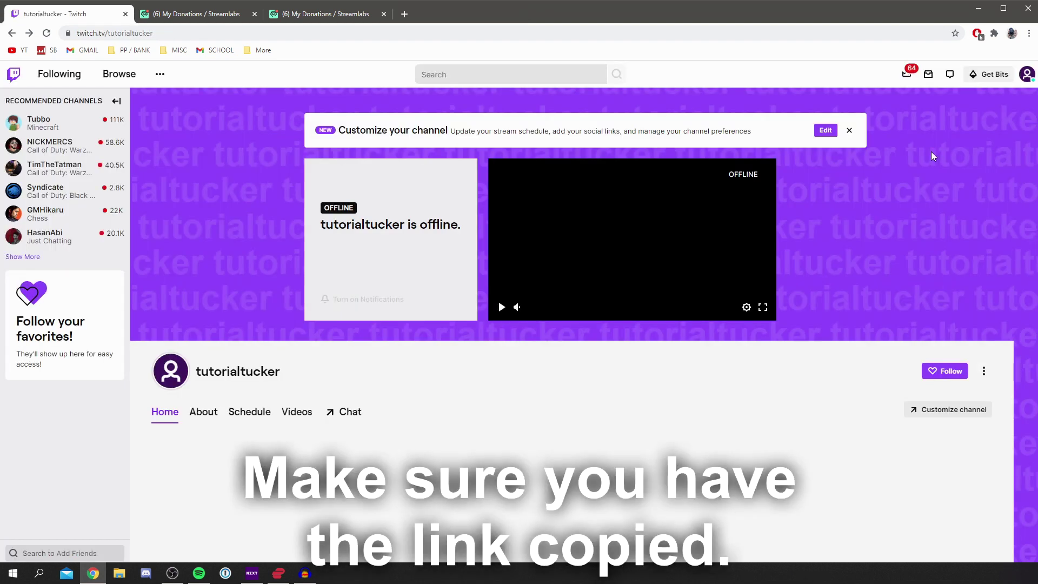
# Go to Twitch Creator Dashboard Preferences > Channel settings, down to the Bio field
pyautogui.click(1027, 75)
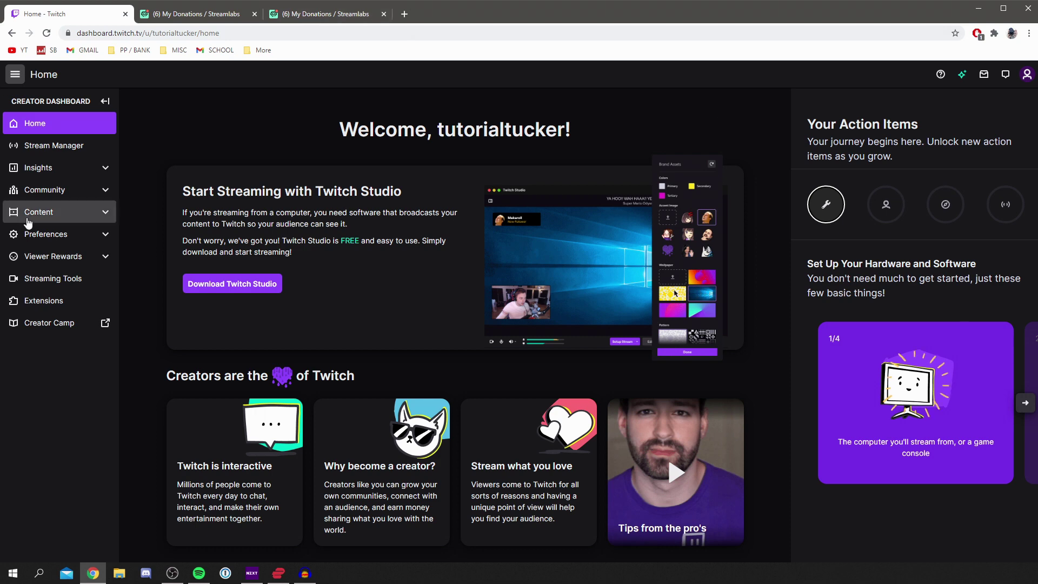
pyautogui.click(72, 236)
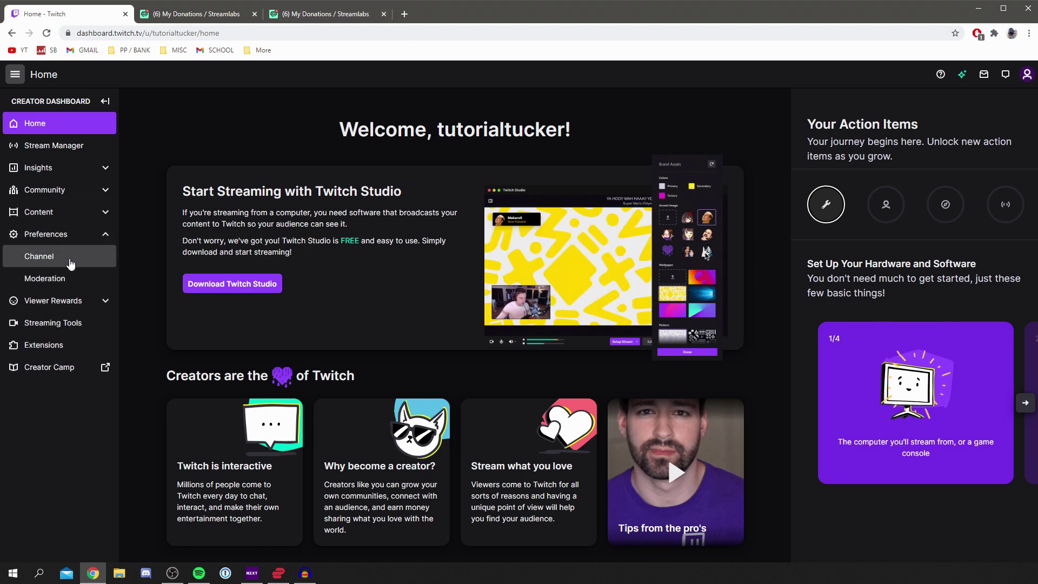
pyautogui.click(69, 262)
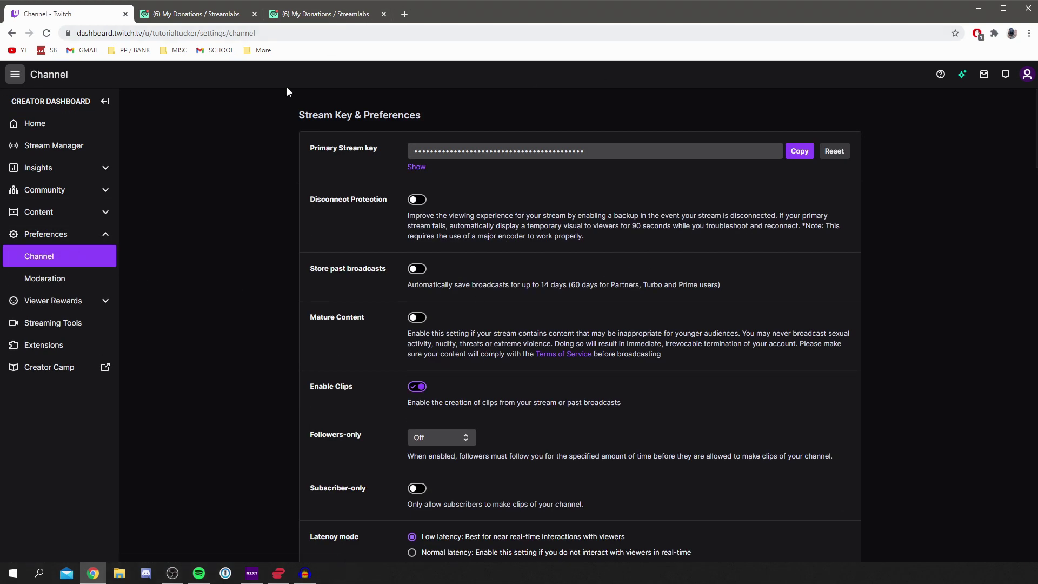
pyautogui.scroll(-4, 391, 202)
pyautogui.scroll(-5, 365, 207)
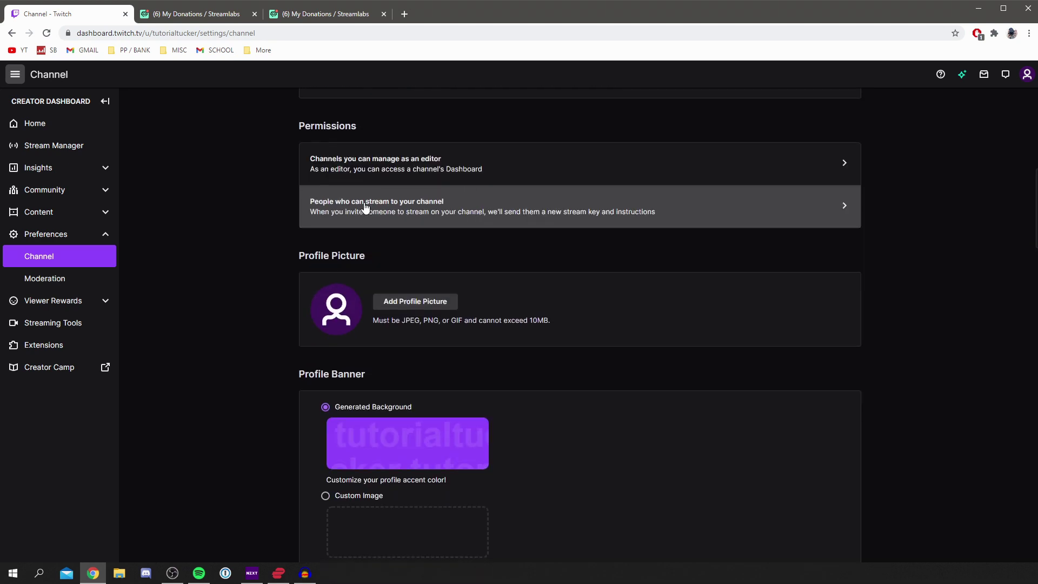
pyautogui.scroll(-5, 422, 406)
pyautogui.scroll(-1, 361, 407)
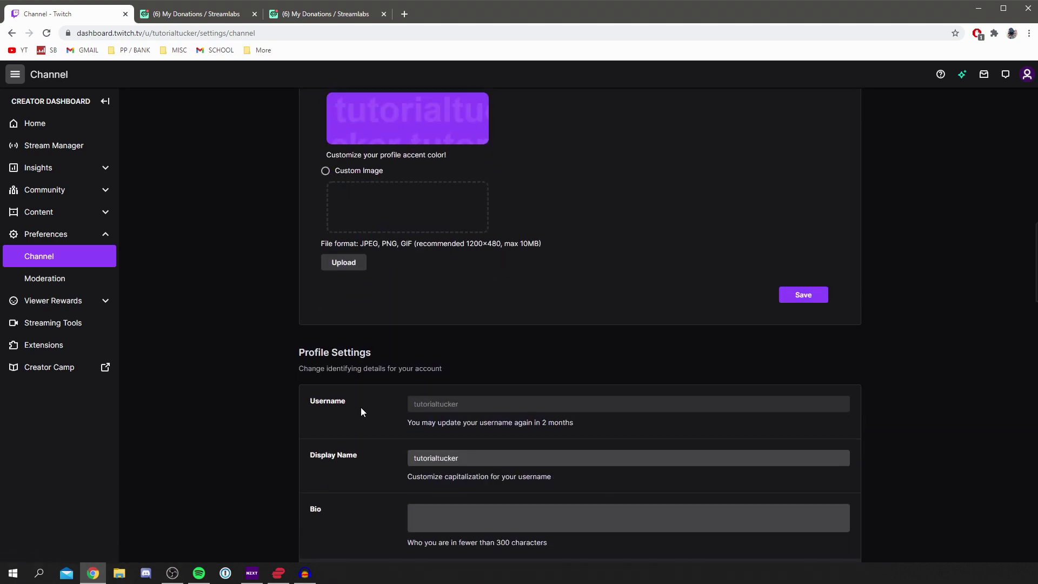
pyautogui.scroll(-5, 375, 443)
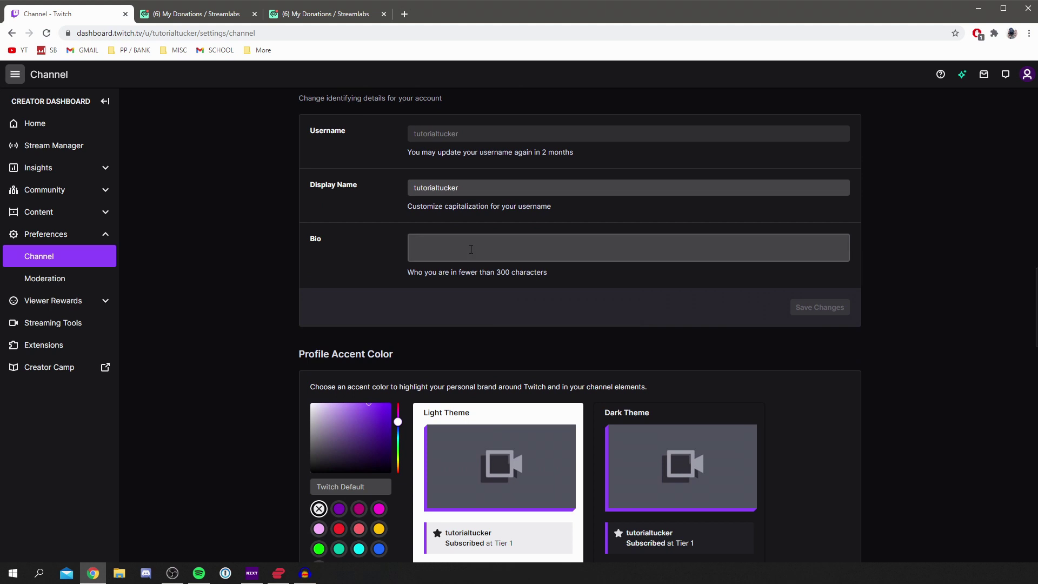
pyautogui.click(486, 248)
pyautogui.write('Donate here if you feel like it!')
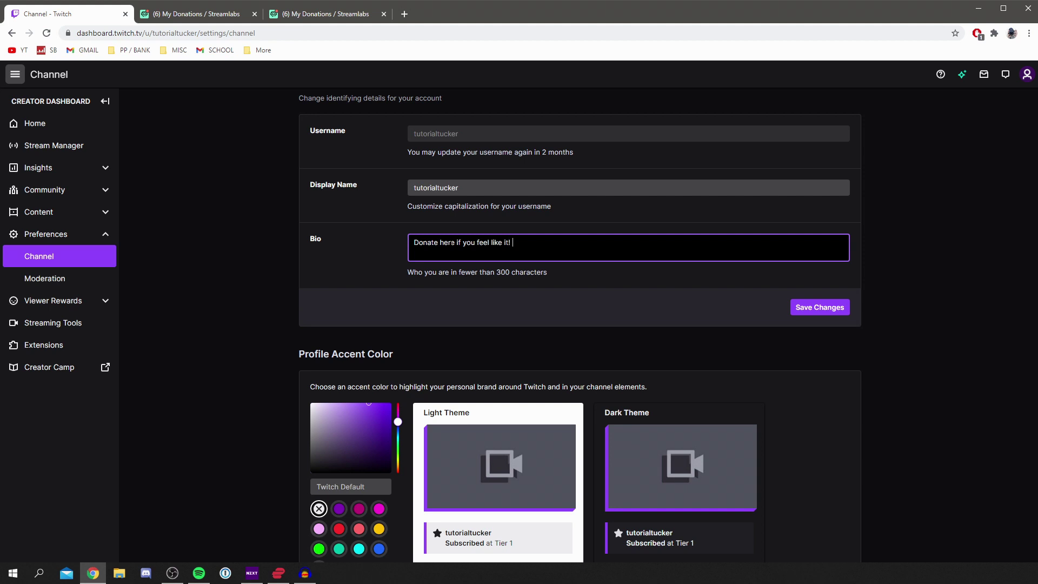
pyautogui.write('https://streamlabs.com/tutorialtucker')
pyautogui.click(819, 307)
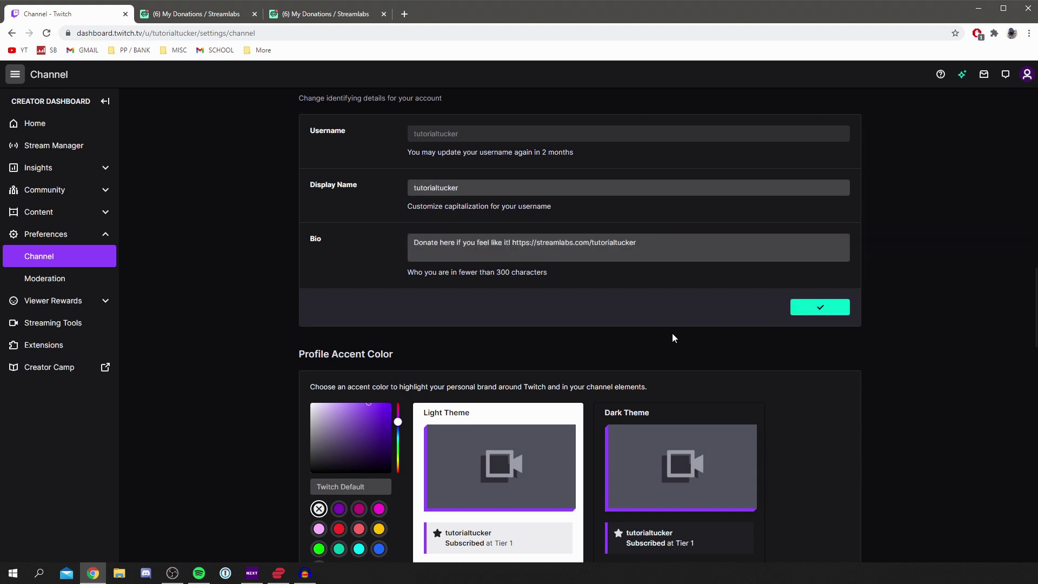
pyautogui.scroll(-4, 673, 333)
pyautogui.scroll(-5, 282, 359)
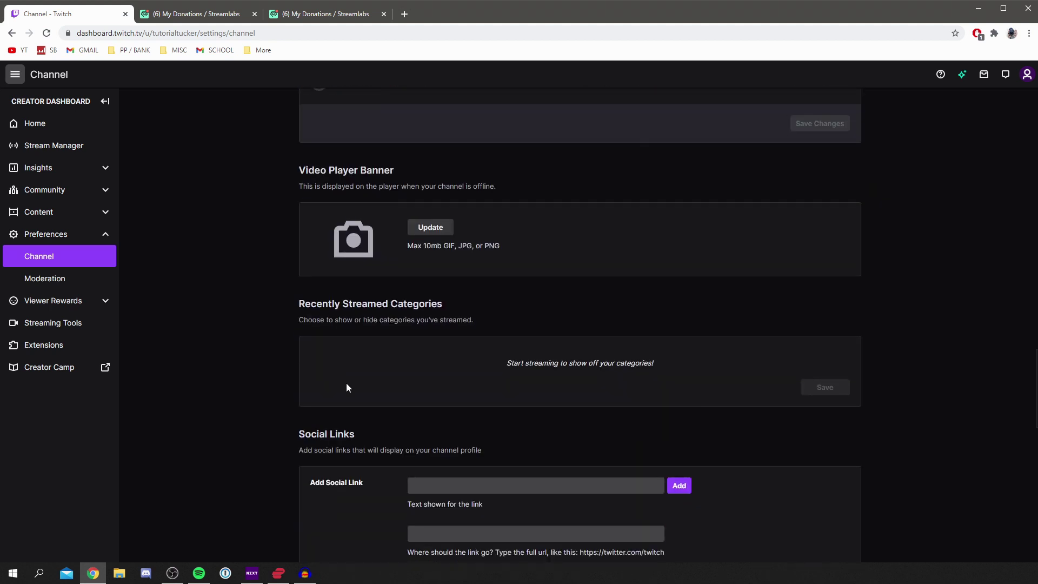
pyautogui.scroll(-1, 346, 388)
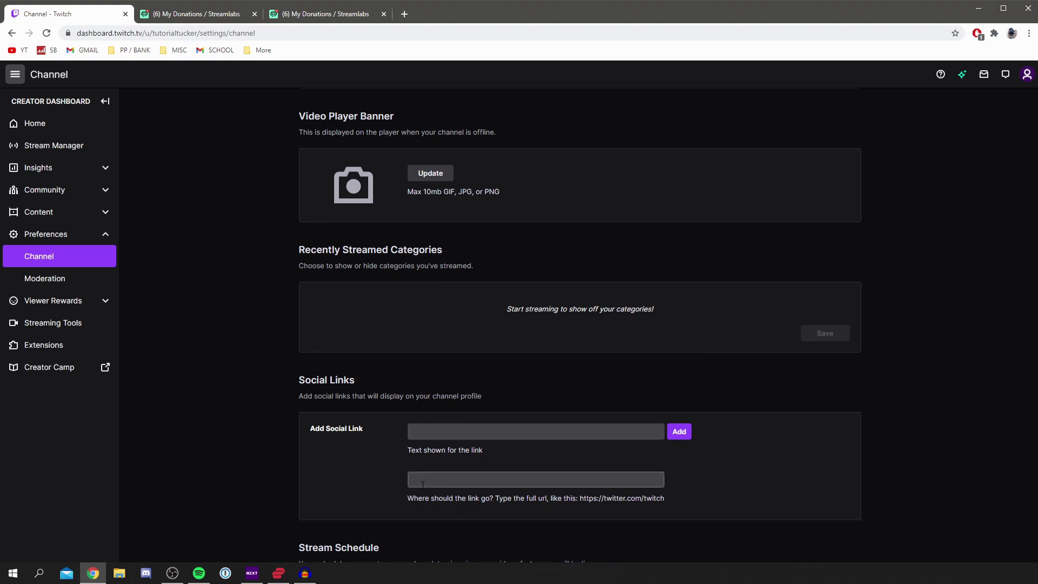
pyautogui.click(499, 484)
pyautogui.write('https://streamlabs.com/tutorialtucker')
pyautogui.click(498, 431)
pyautogui.write('D')
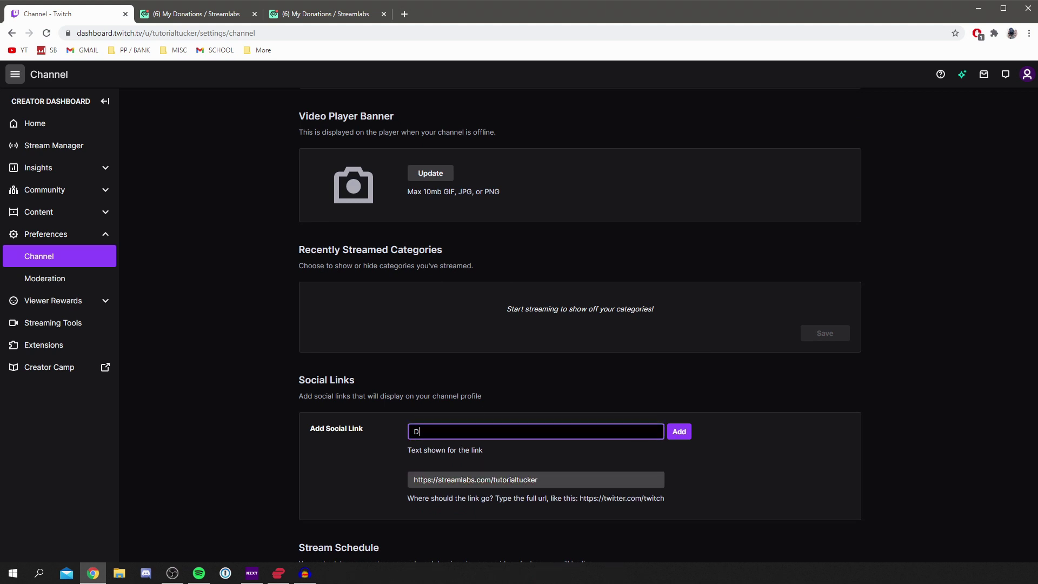
pyautogui.click(678, 431)
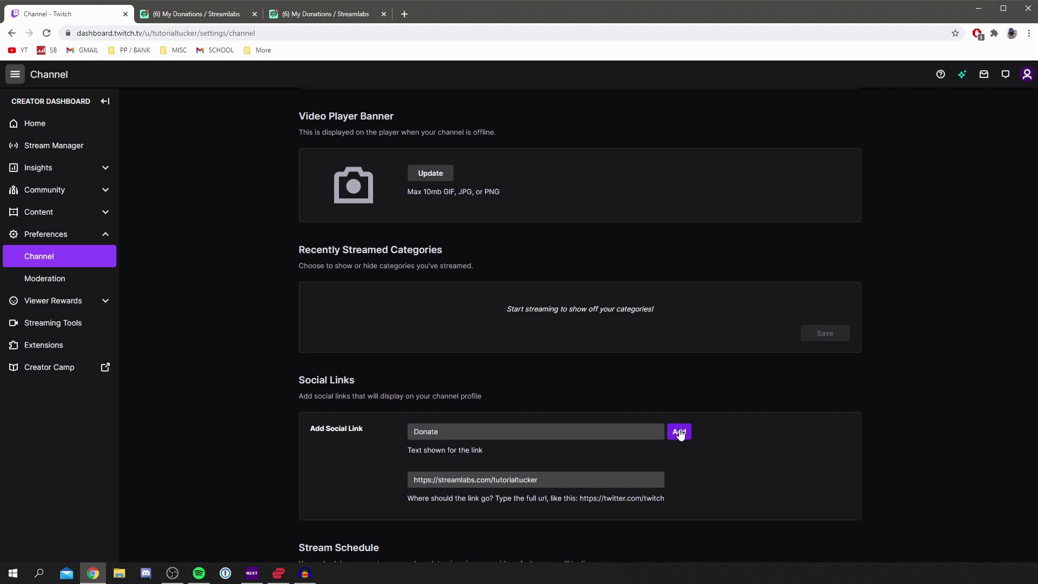
pyautogui.scroll(-4, 422, 454)
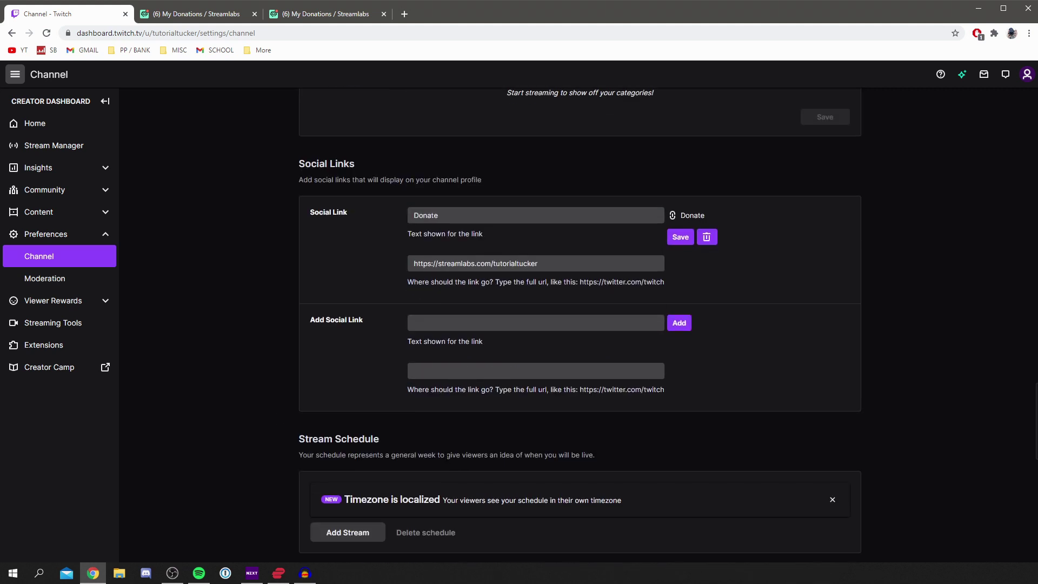
pyautogui.scroll(2, 446, 458)
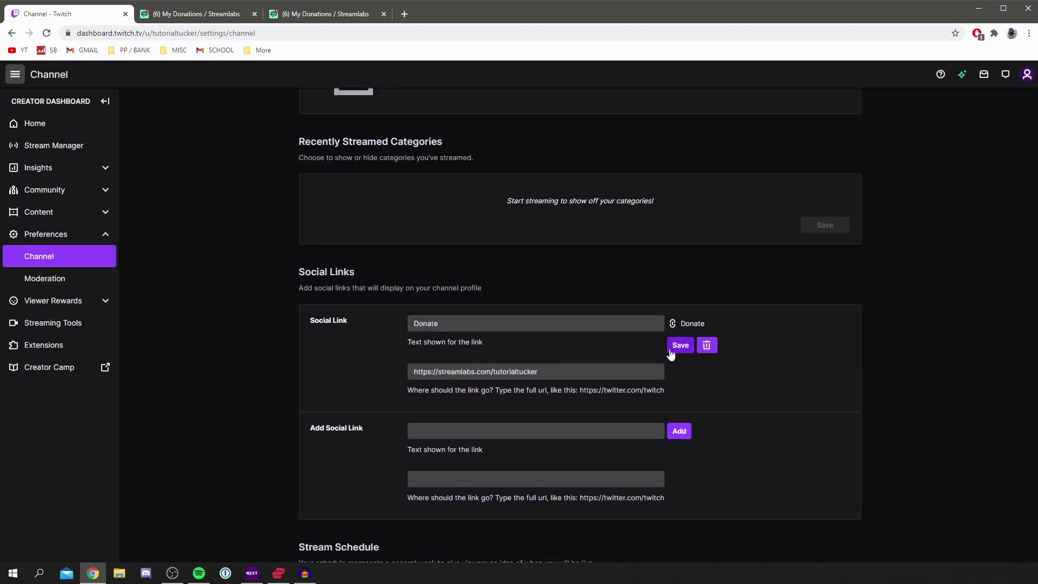
pyautogui.scroll(-4, 404, 359)
pyautogui.scroll(20, 329, 404)
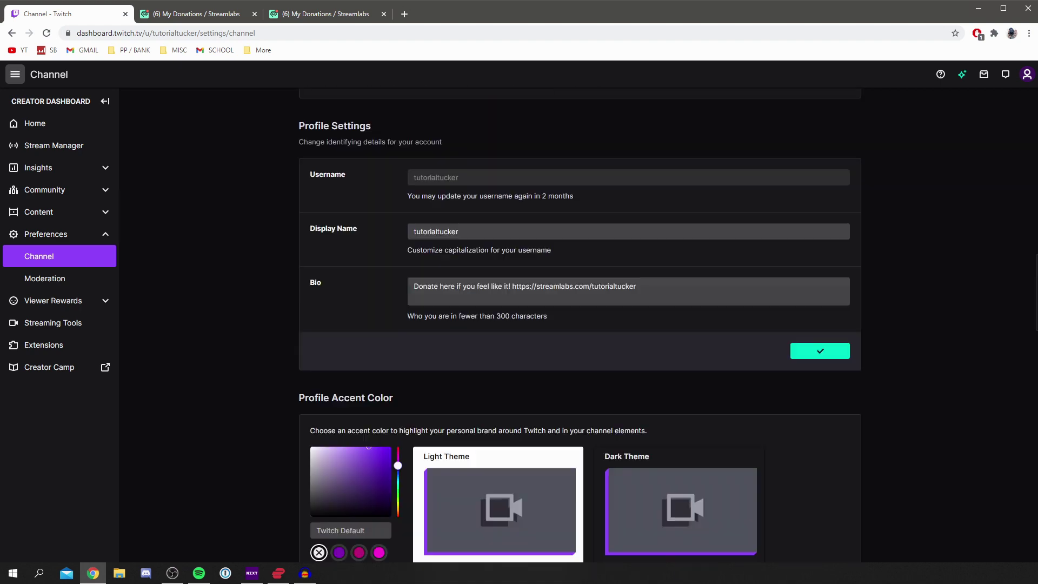